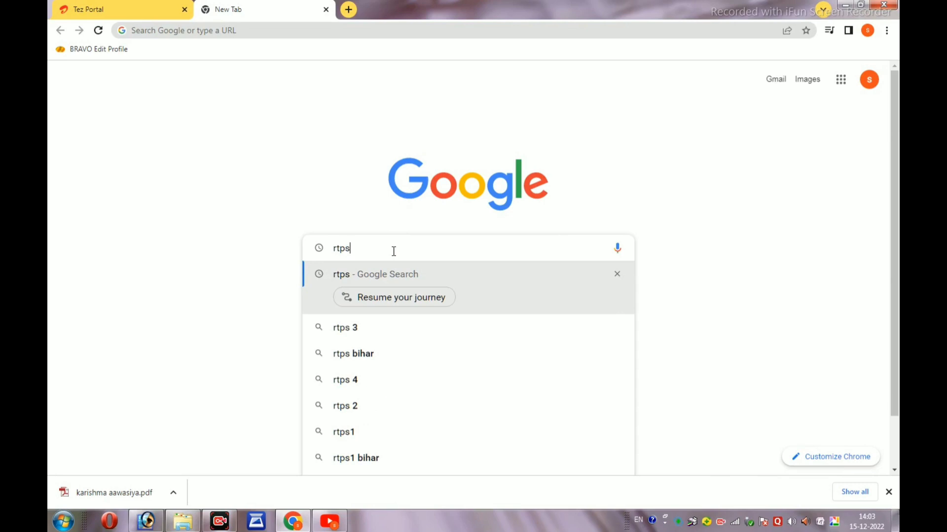
Search Google for rtps and open the RTPS-3 result on serviceonline.bihar.gov.in.
key(Return)
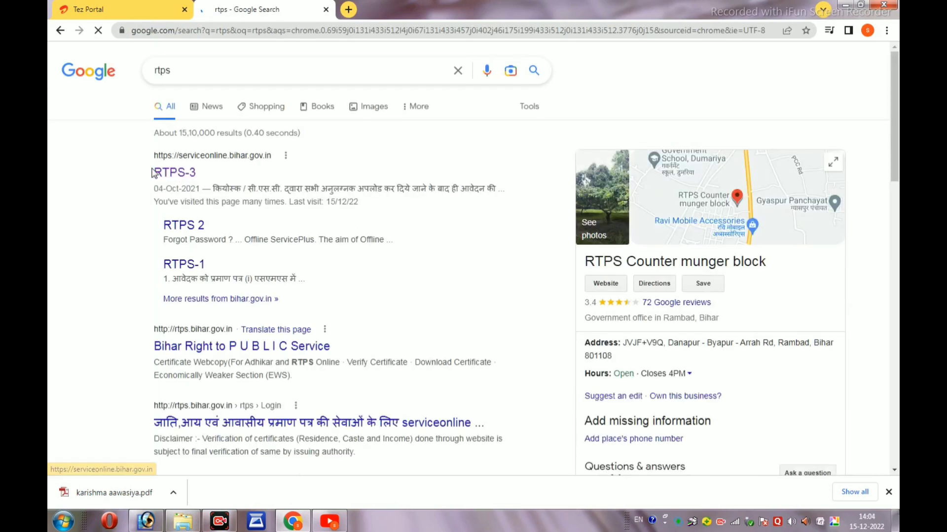
drag(153, 172, 211, 178)
click(171, 175)
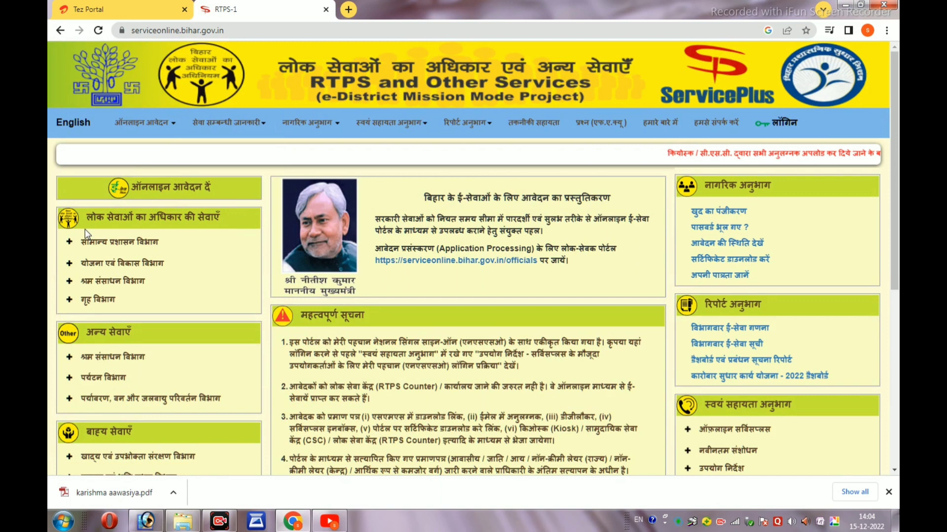
Open the caste certificate application (जाति प्रमाण-पत्र का निर्गमन) at अंचल स्तर under the General Administration Department (सामान्य प्रशासन विभाग).
click(123, 242)
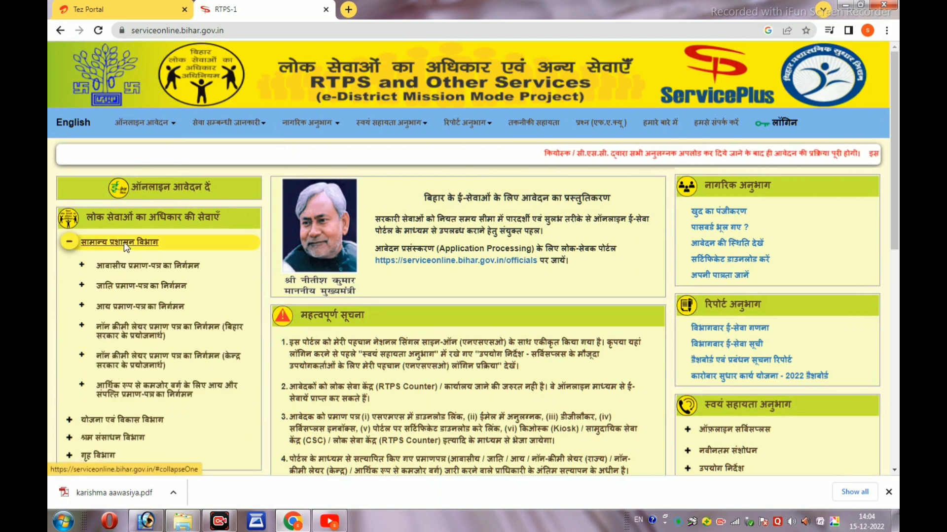
click(127, 290)
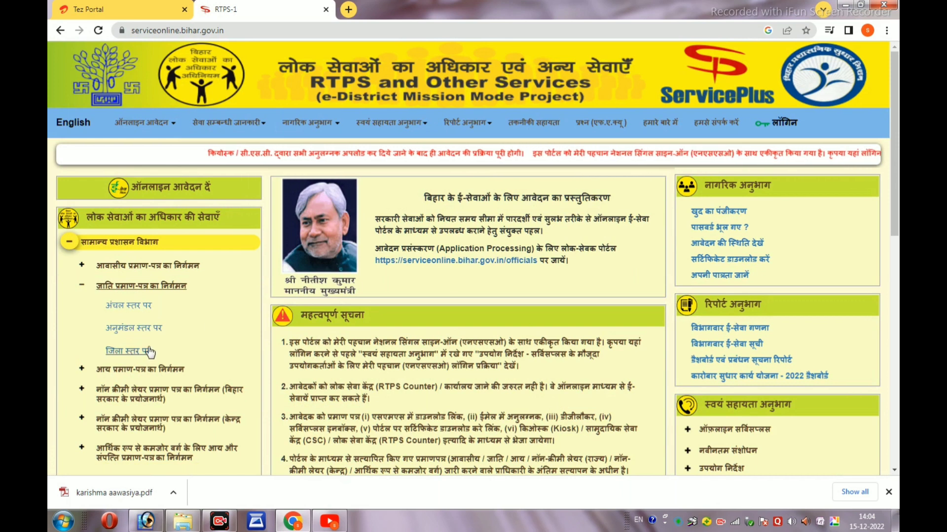
click(138, 310)
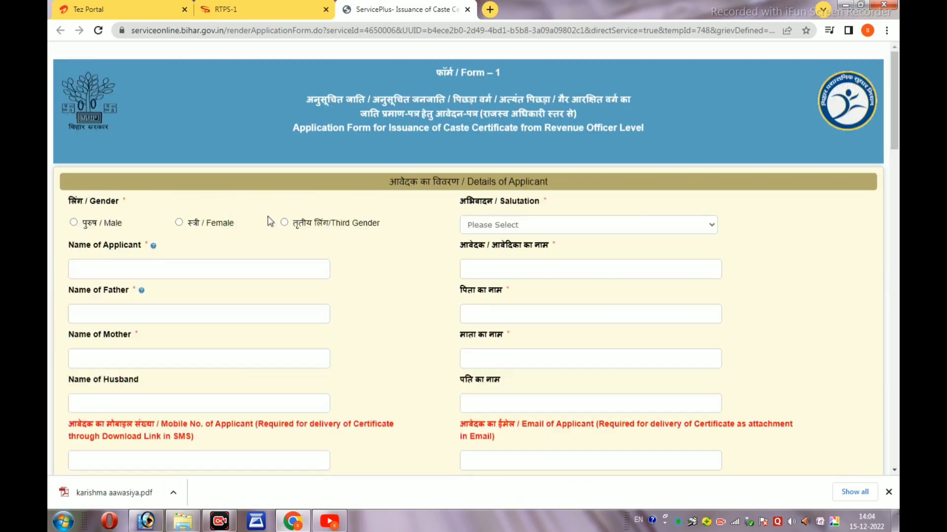
Look through the form's applicant name, contact, permanent and present address, photograph and other detail fields.
scroll(339, 256, down, 1)
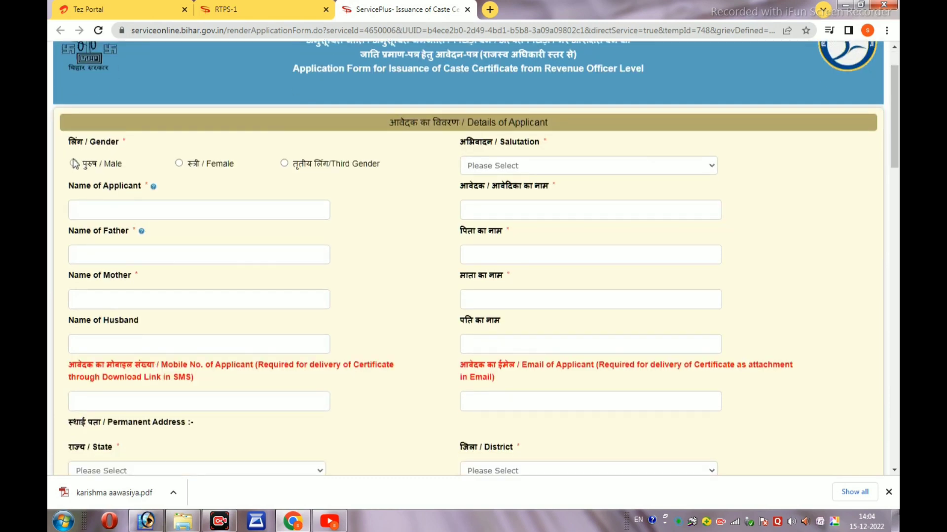
click(165, 209)
click(576, 204)
click(191, 255)
click(496, 250)
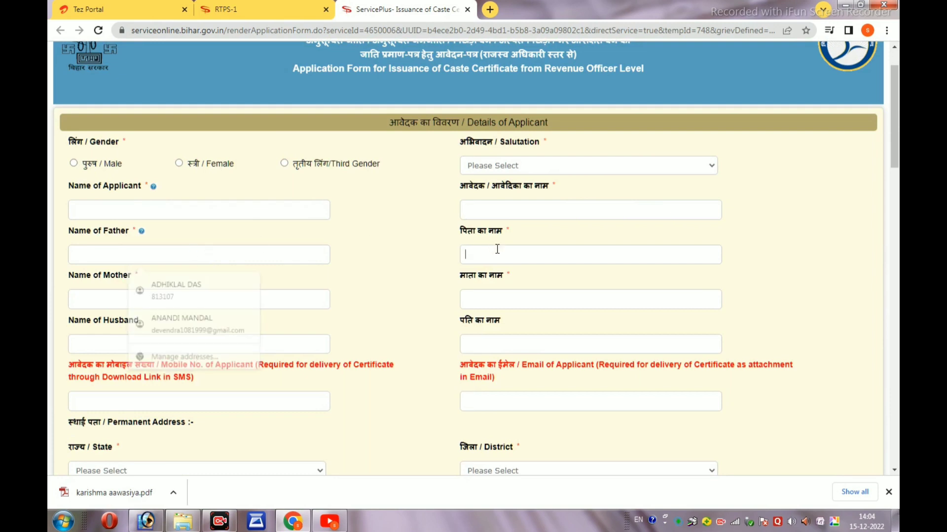
click(227, 298)
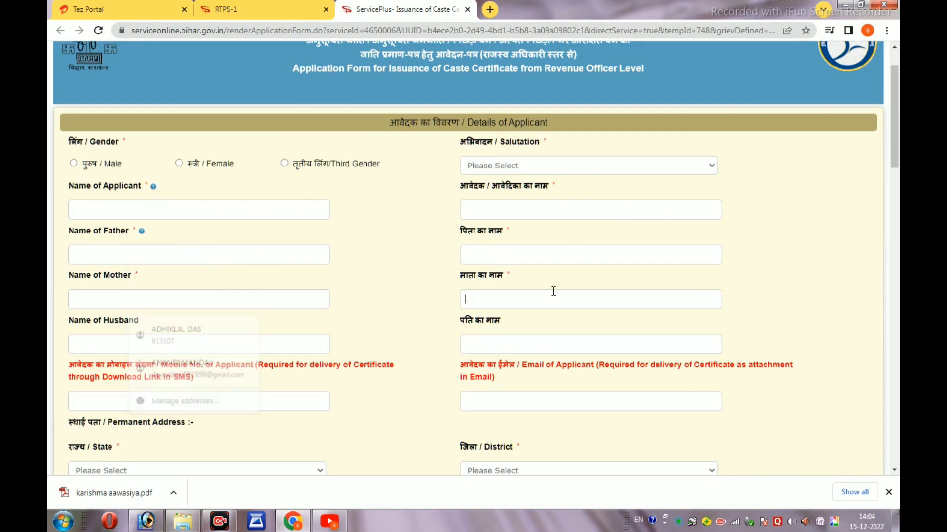
scroll(554, 291, down, 1)
click(177, 280)
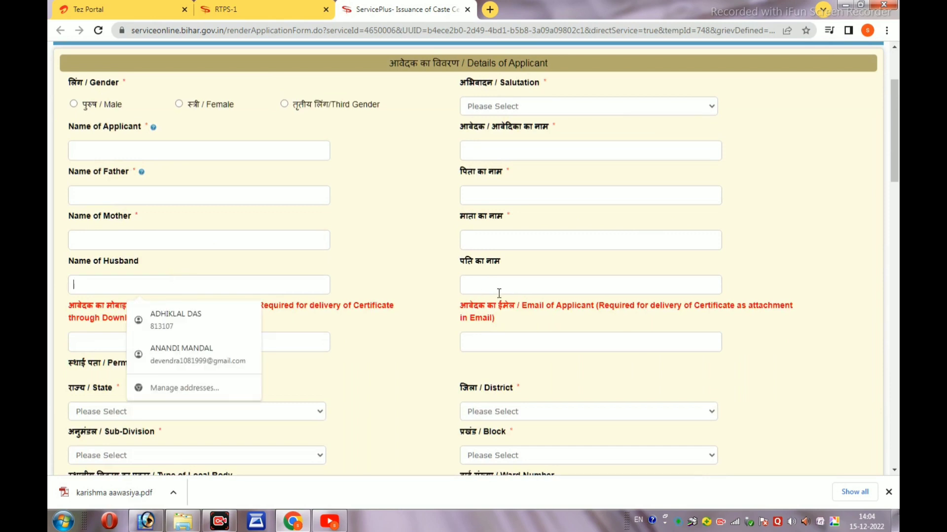
click(499, 293)
click(181, 285)
click(523, 278)
scroll(213, 258, down, 2)
click(213, 226)
click(524, 220)
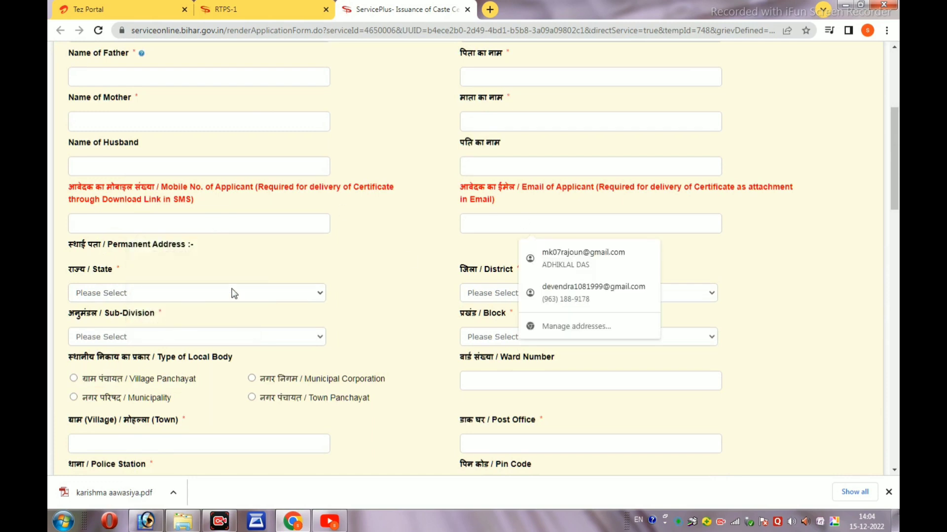
scroll(234, 294, down, 3)
click(193, 266)
click(487, 262)
scroll(276, 286, down, 1)
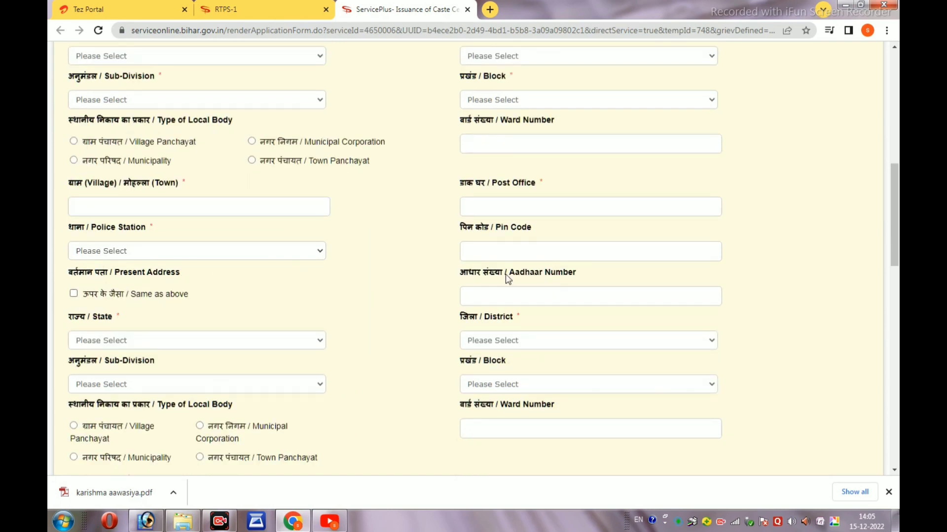
scroll(353, 319, down, 5)
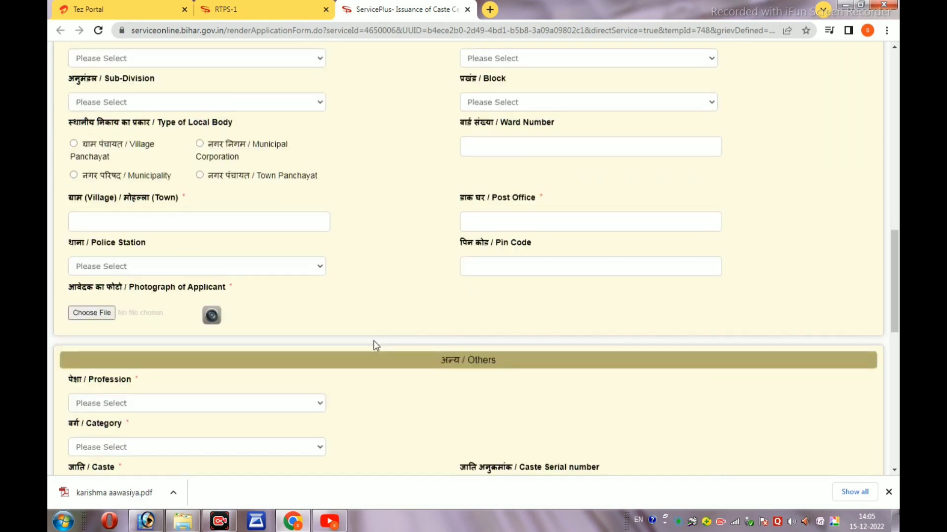
scroll(646, 382, up, 4)
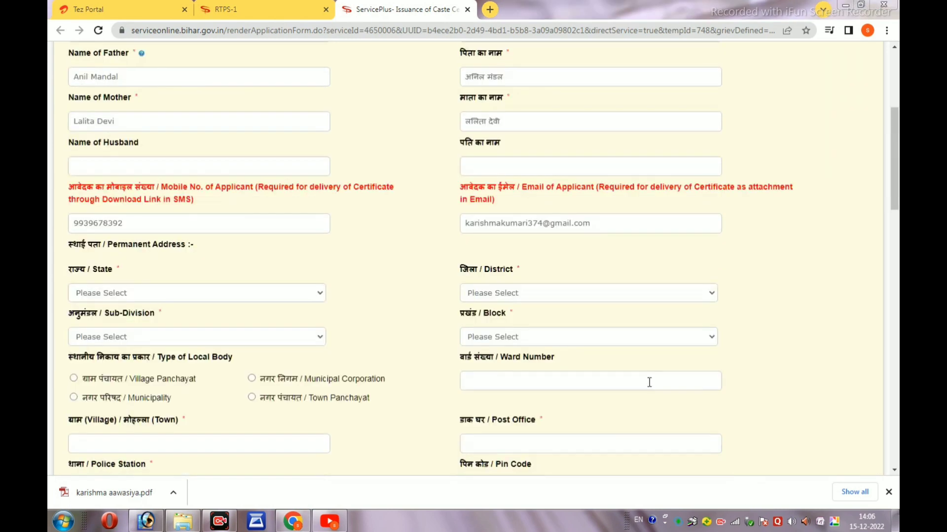
Select BIHAR as the permanent address's state and choose the applicant's district, sub-division and block.
scroll(580, 267, up, 2)
scroll(451, 295, down, 1)
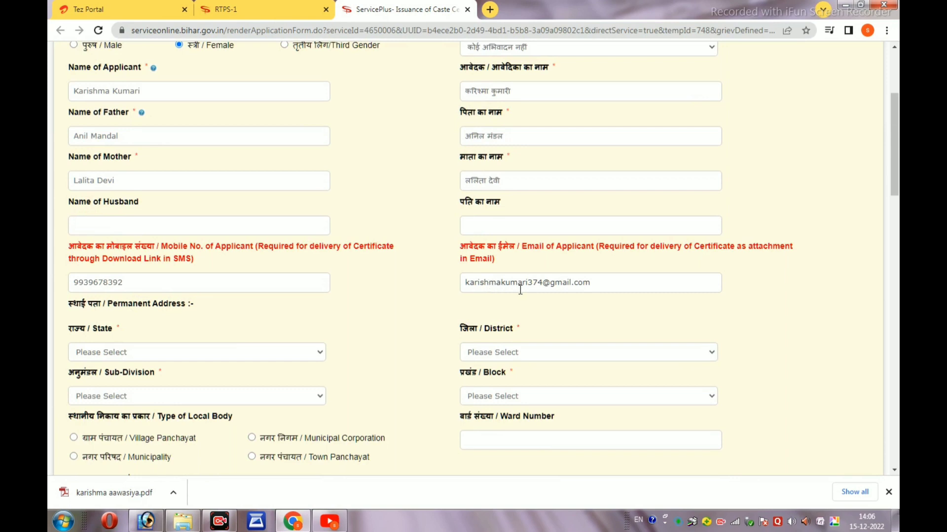
scroll(190, 243, down, 2)
click(186, 237)
click(218, 255)
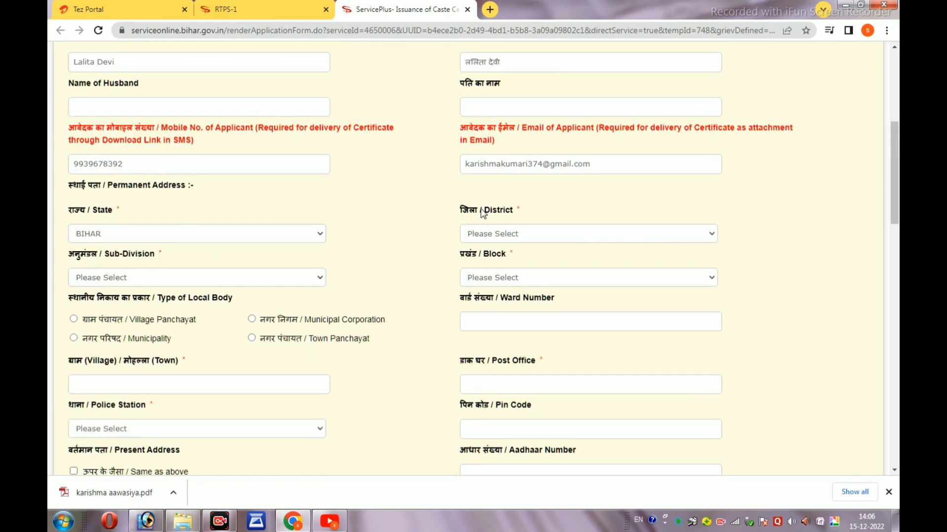
click(512, 239)
click(517, 301)
click(185, 277)
click(167, 302)
click(508, 284)
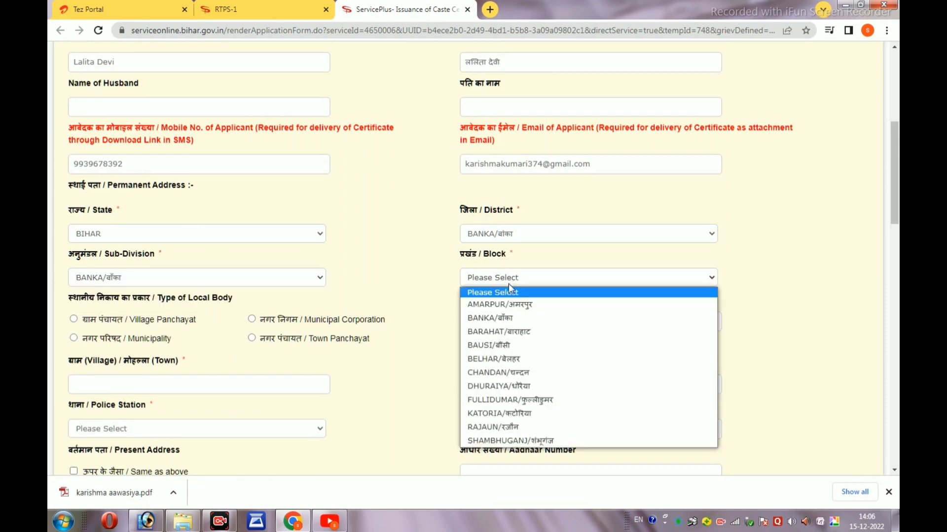
click(517, 425)
Enter the applicant's ward number, set the local body type to Village Panchayat and select the applicant's panchayat.
scroll(394, 266, down, 1)
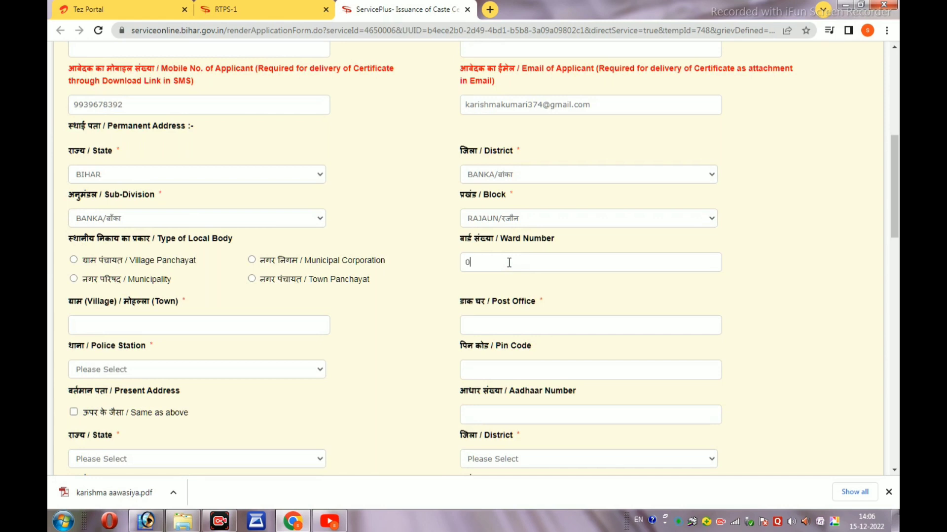
click(73, 260)
scroll(188, 274, down, 2)
click(133, 205)
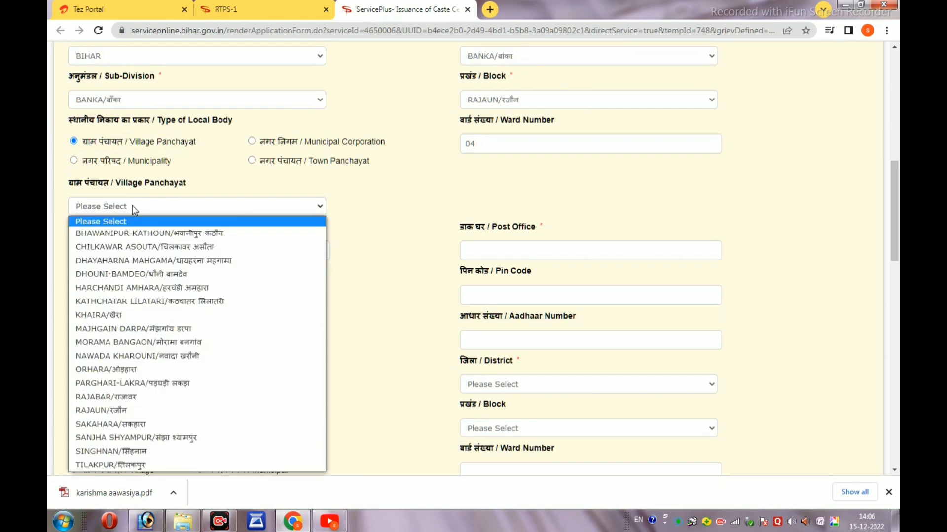
click(137, 318)
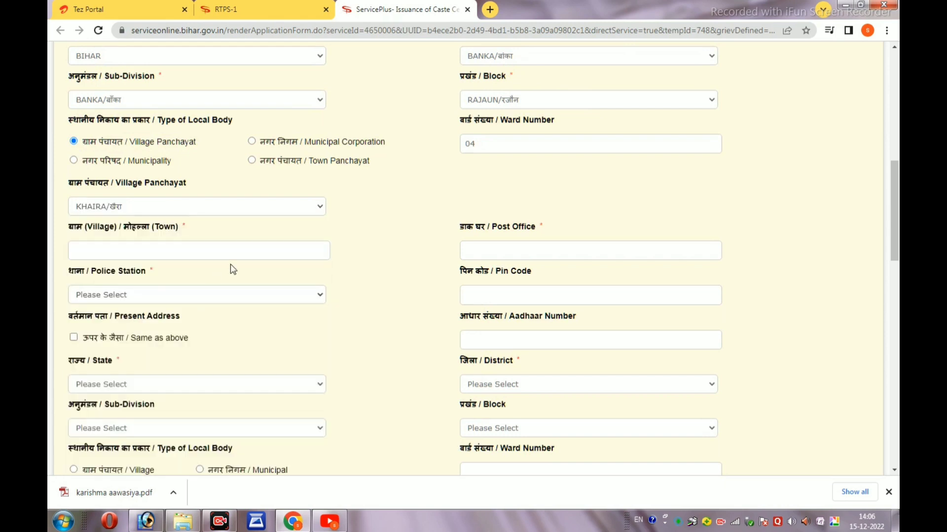
Fill in the applicant's village, post office, police station and postal code, and set the present address to Same as above.
scroll(232, 268, down, 1)
click(157, 192)
text(anandpi)
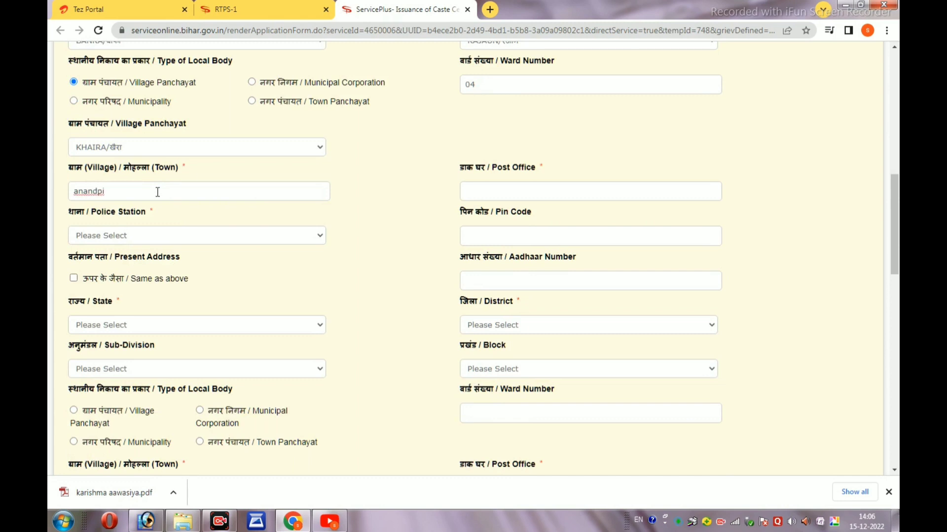
key(BackSpace)
text(ur)
click(101, 239)
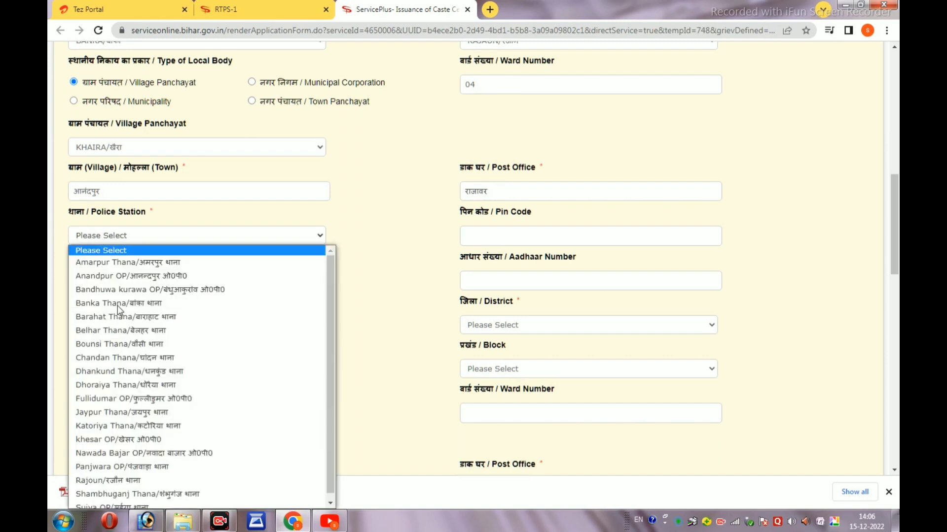
click(131, 480)
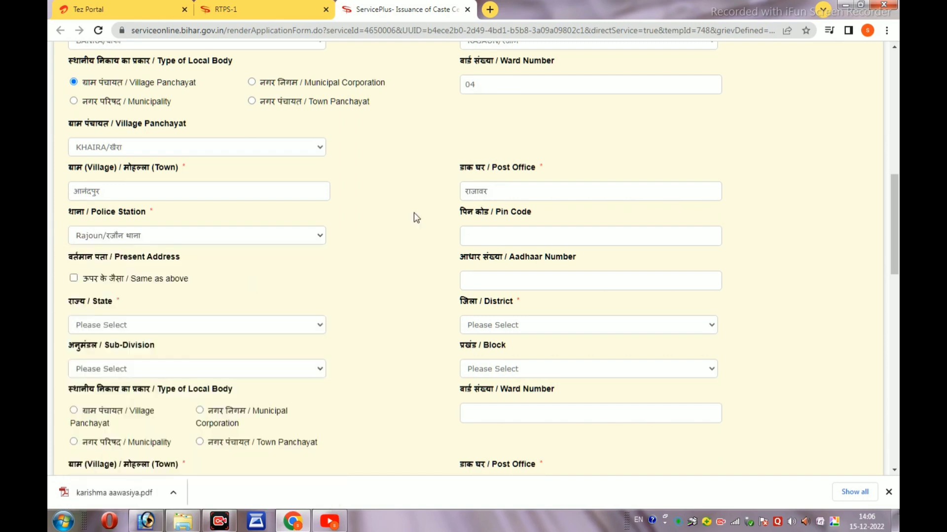
click(480, 233)
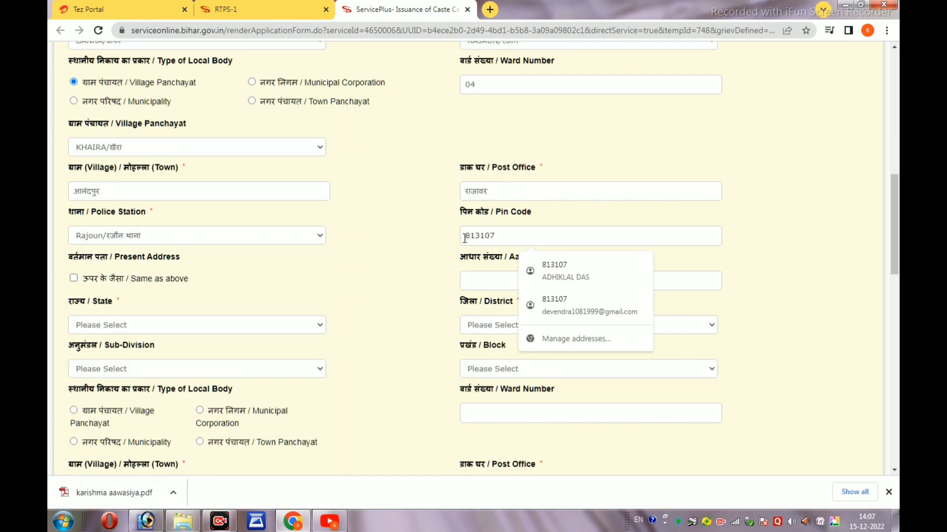
click(74, 279)
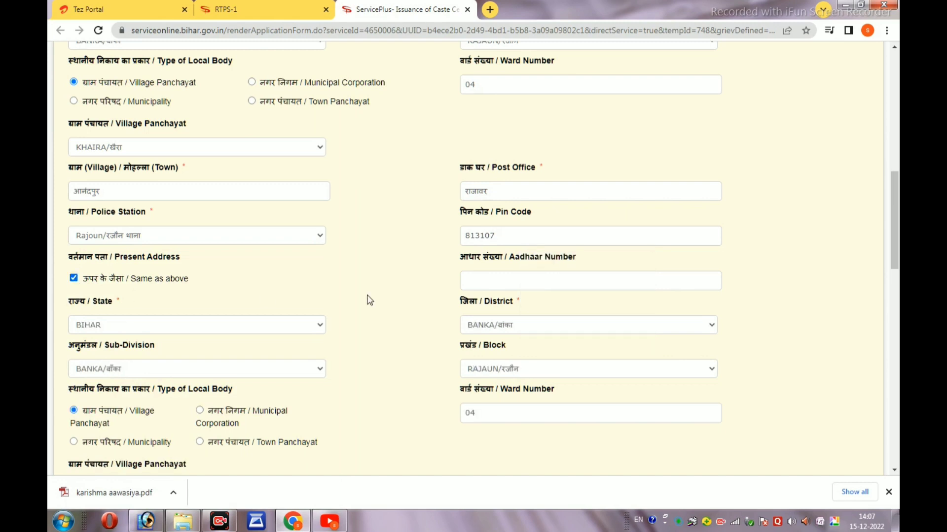
Upload the applicant's photograph from the Desktop JPEG file named after the applicant.
scroll(398, 301, down, 2)
scroll(345, 287, down, 5)
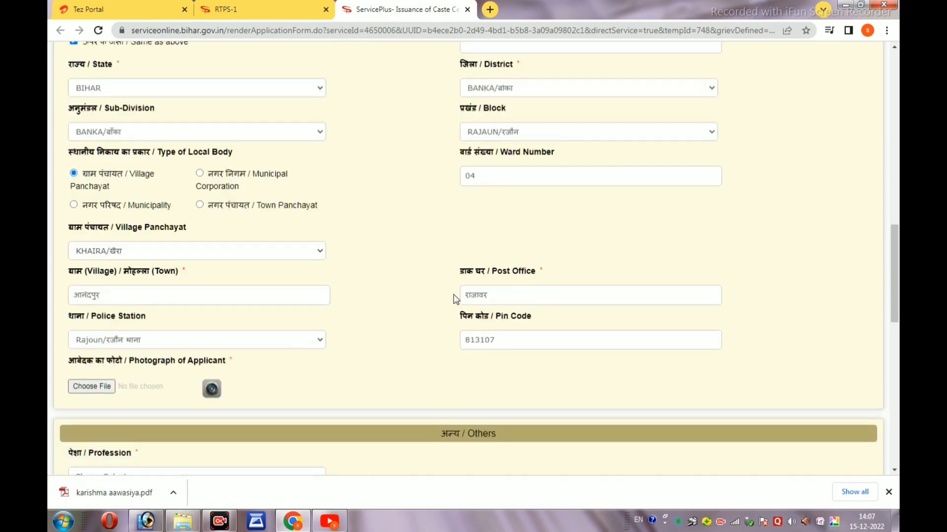
click(98, 273)
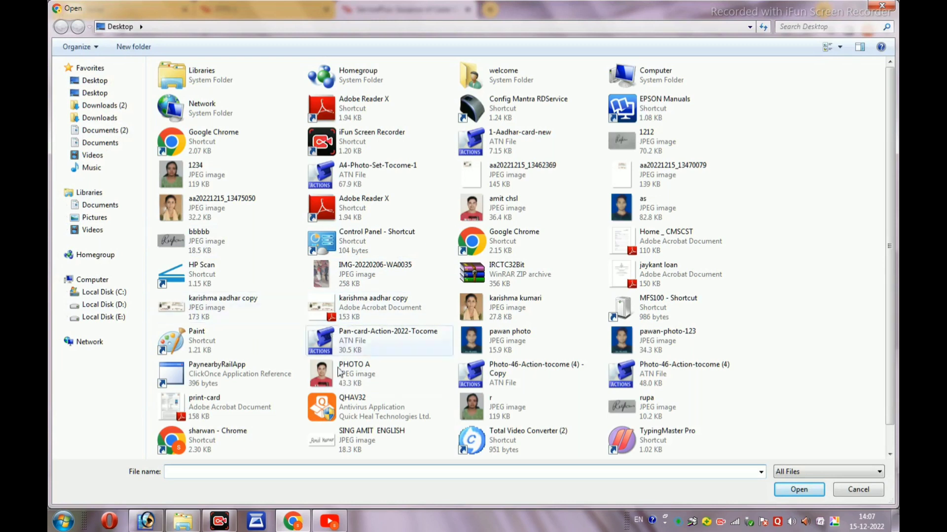
double_click(486, 309)
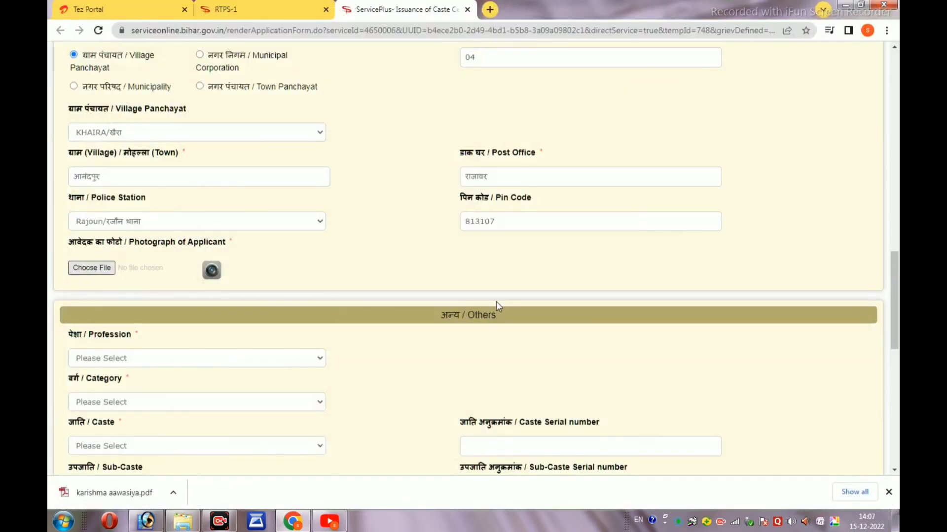
Set the profession to Student, the category to पिछड़ा वर्ग (अनुसूची-2) and the caste to Kushwaha (Koiri).
scroll(501, 296, down, 1)
scroll(254, 305, down, 1)
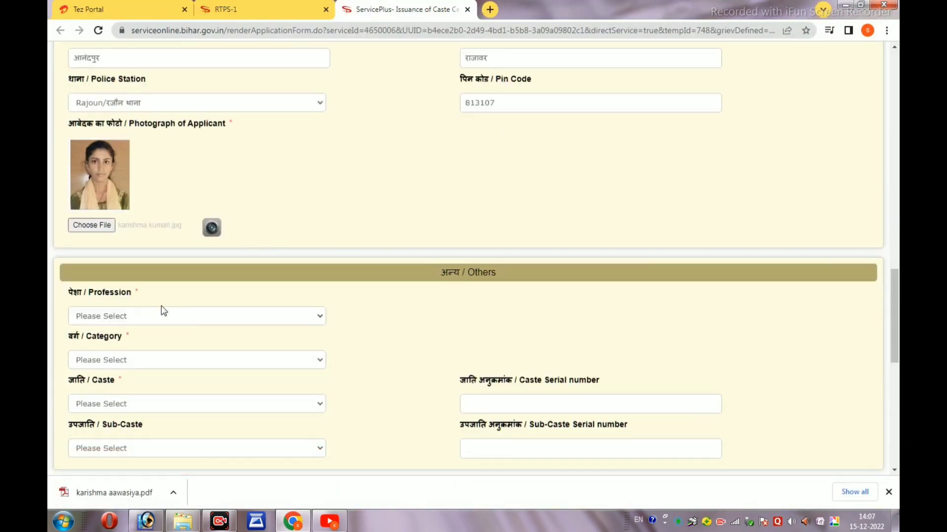
click(165, 318)
click(118, 342)
scroll(237, 300, down, 2)
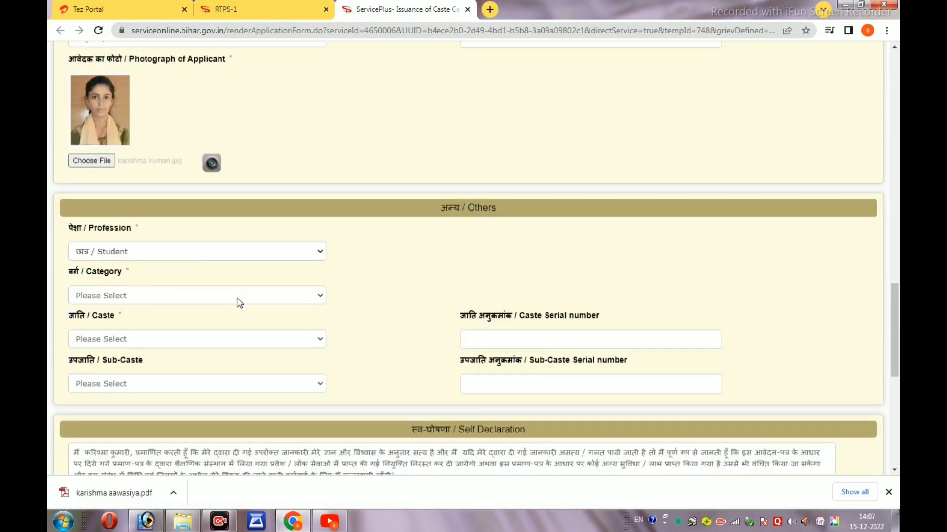
click(160, 241)
click(147, 280)
click(144, 290)
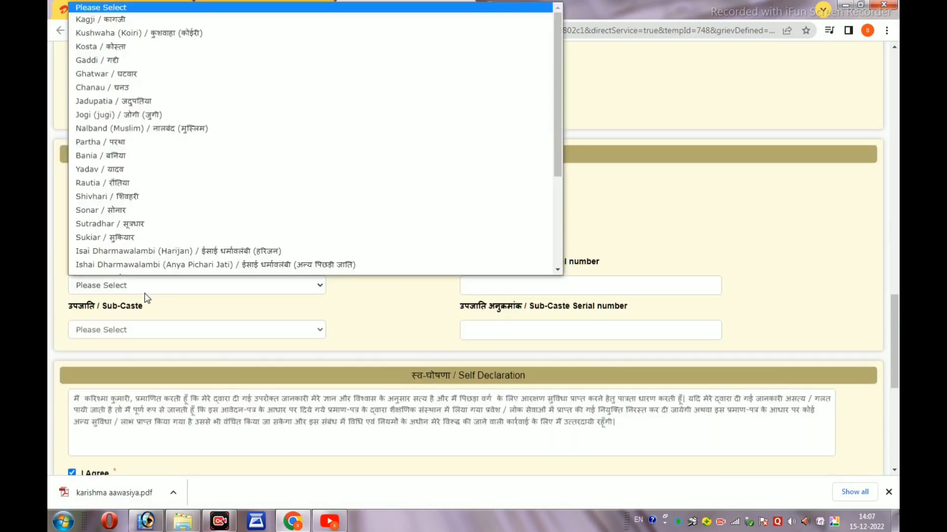
click(166, 35)
click(167, 35)
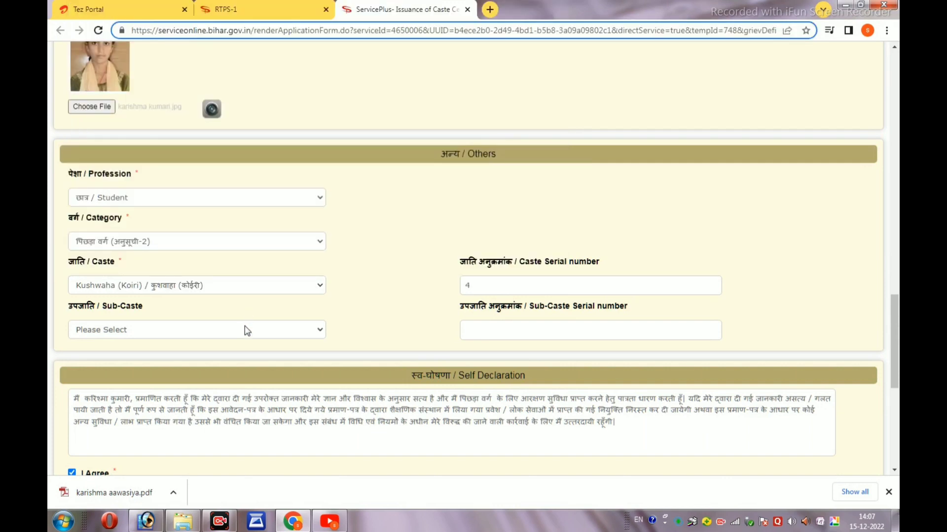
Enter the characters shown in the word verification image at the end of the form.
scroll(245, 326, down, 1)
scroll(368, 266, down, 3)
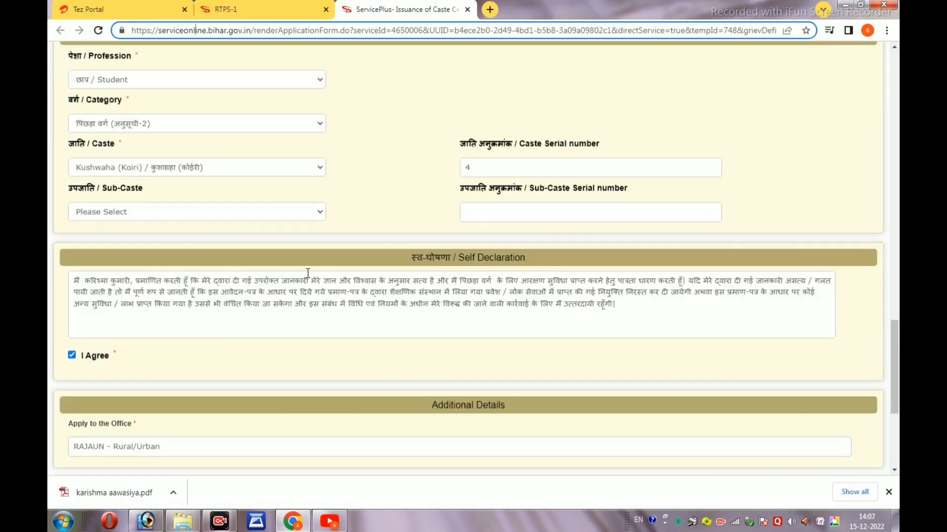
scroll(401, 277, down, 2)
click(452, 334)
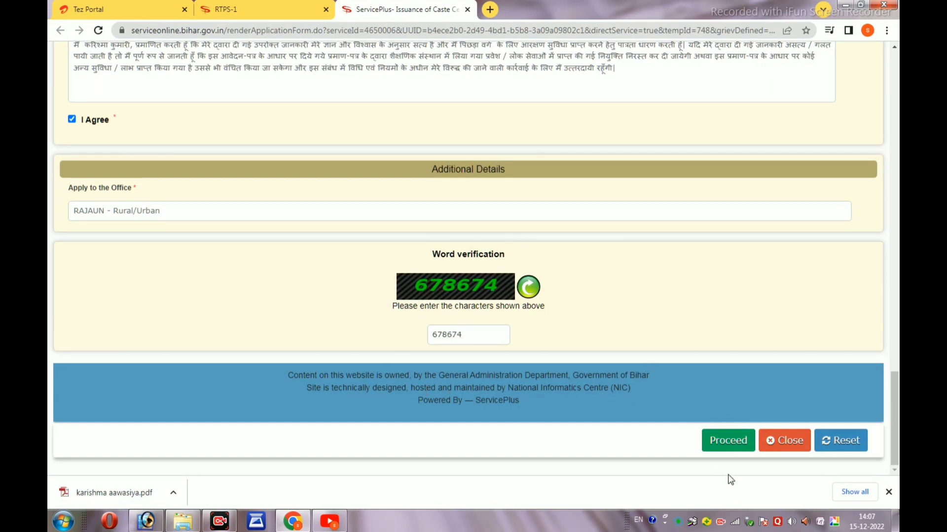
Review the completed application form from the applicant details to the declaration, then proceed with it and accept the accuracy confirmation.
scroll(488, 316, up, 8)
scroll(464, 278, up, 15)
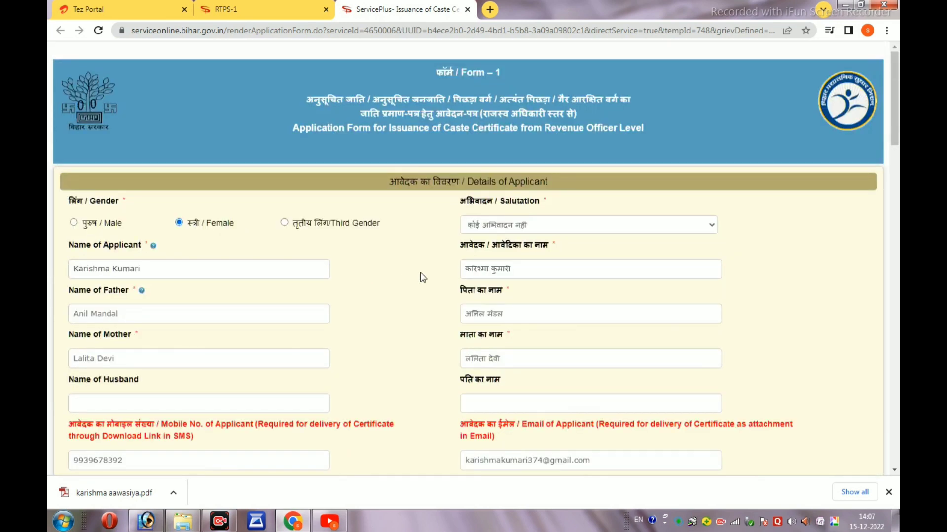
scroll(405, 272, down, 4)
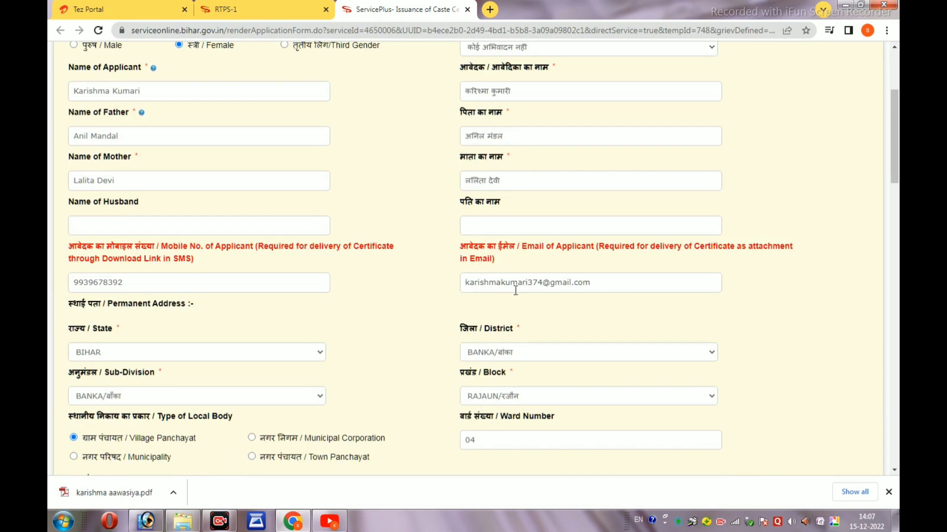
scroll(522, 288, down, 3)
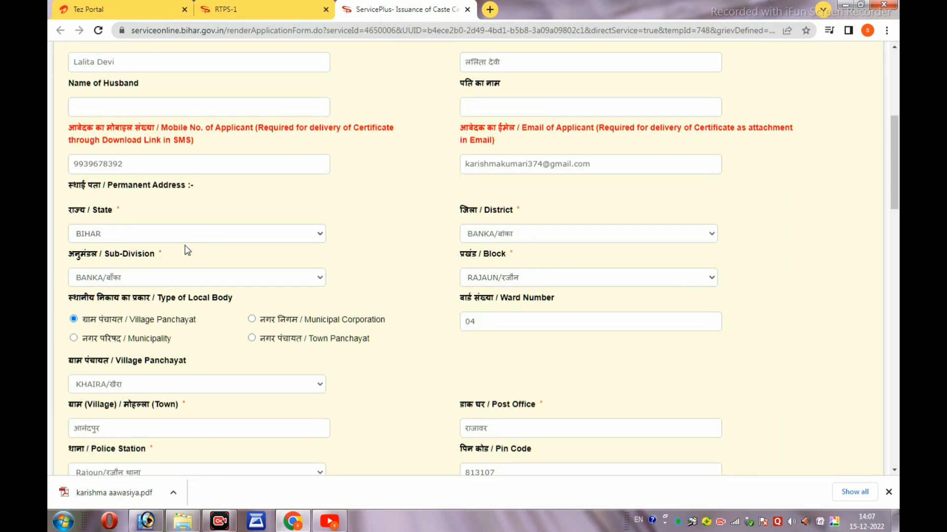
scroll(187, 250, down, 2)
scroll(187, 251, down, 15)
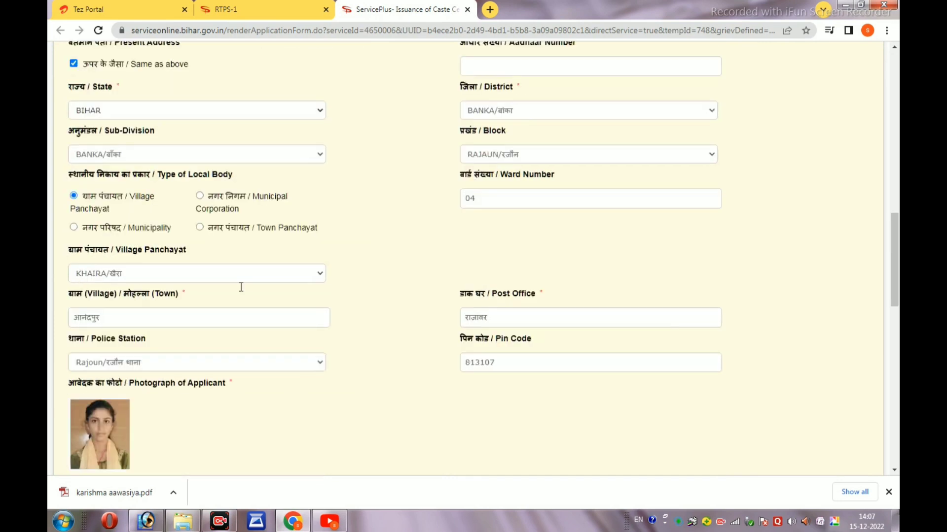
scroll(358, 330, down, 15)
click(723, 444)
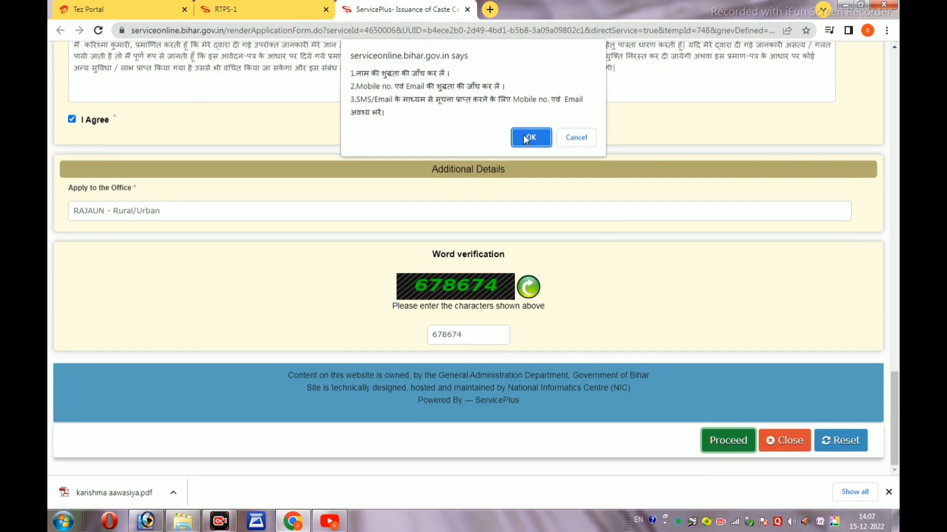
click(525, 139)
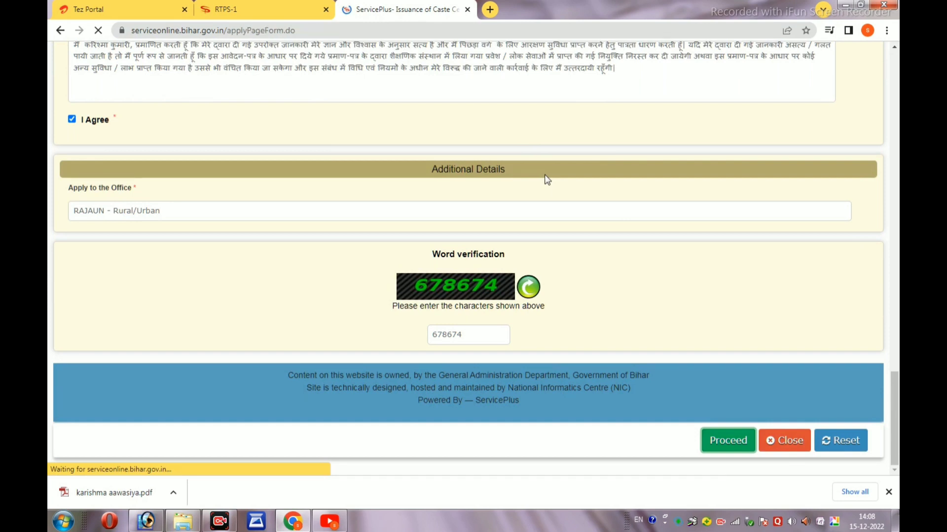
Examine the draft application preview, checking the applicant's names, contact details, address and self declaration.
scroll(545, 180, down, 15)
scroll(457, 250, up, 20)
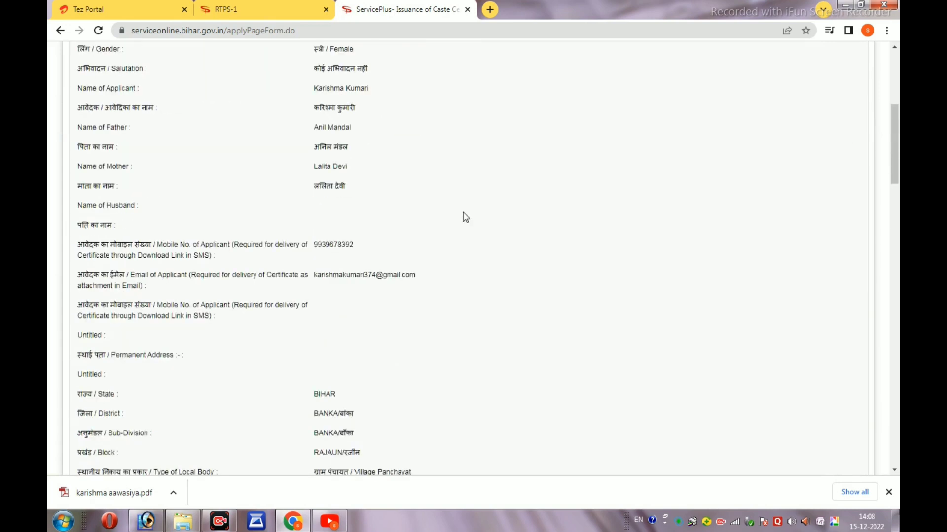
scroll(466, 222, up, 6)
scroll(317, 232, down, 4)
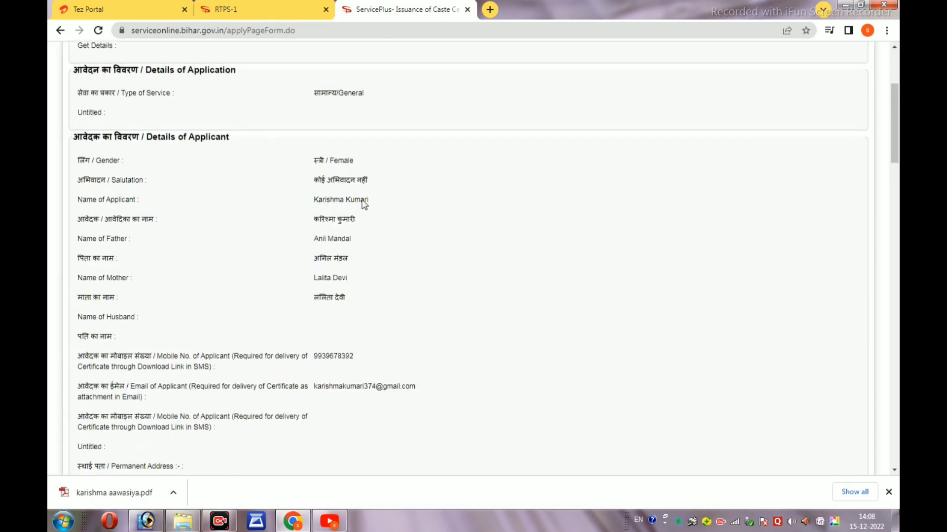
scroll(360, 227, down, 2)
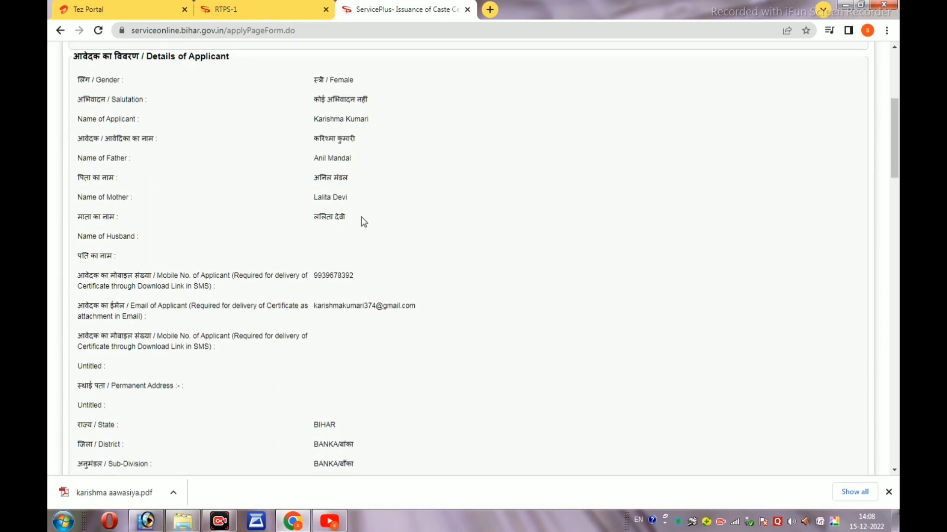
scroll(363, 221, down, 2)
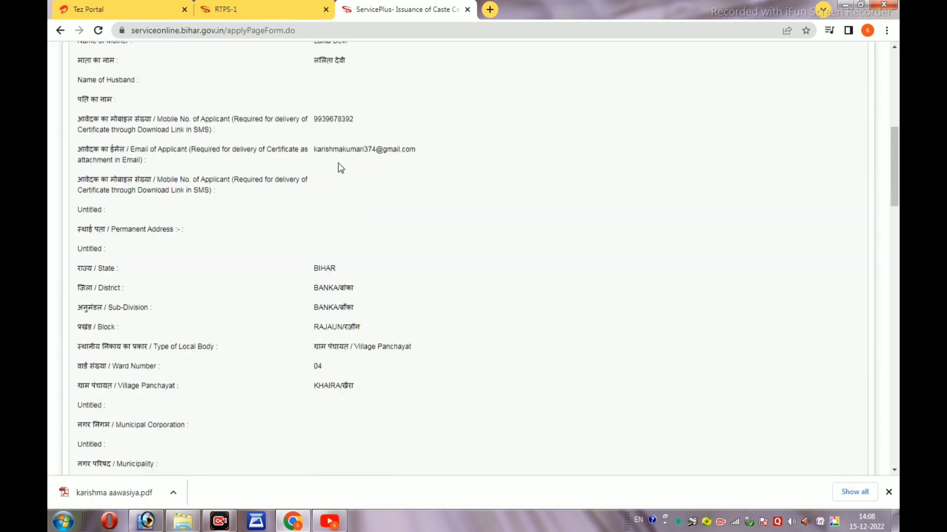
scroll(365, 173, down, 7)
scroll(384, 220, down, 20)
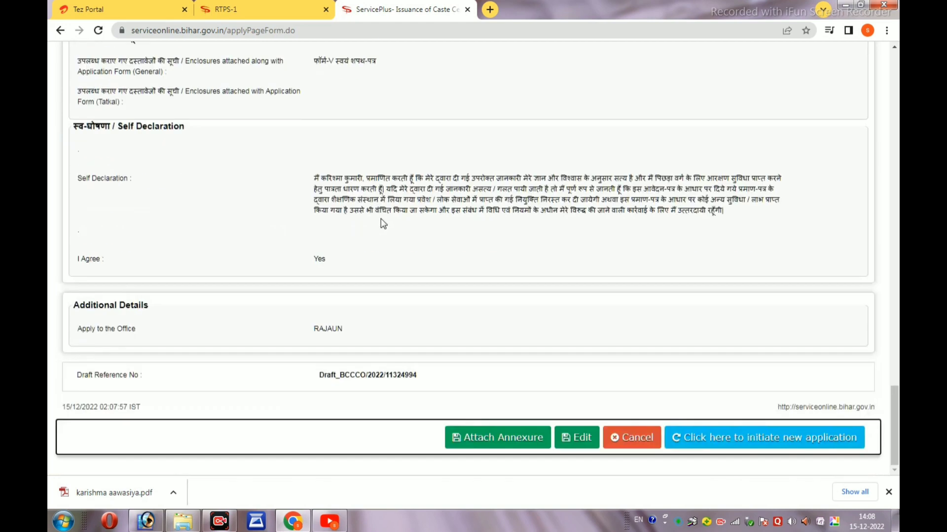
Attach the applicant's Aadhaar copy PDF from the Desktop as an annexure with document type आधार कार्ड, and save it.
click(492, 436)
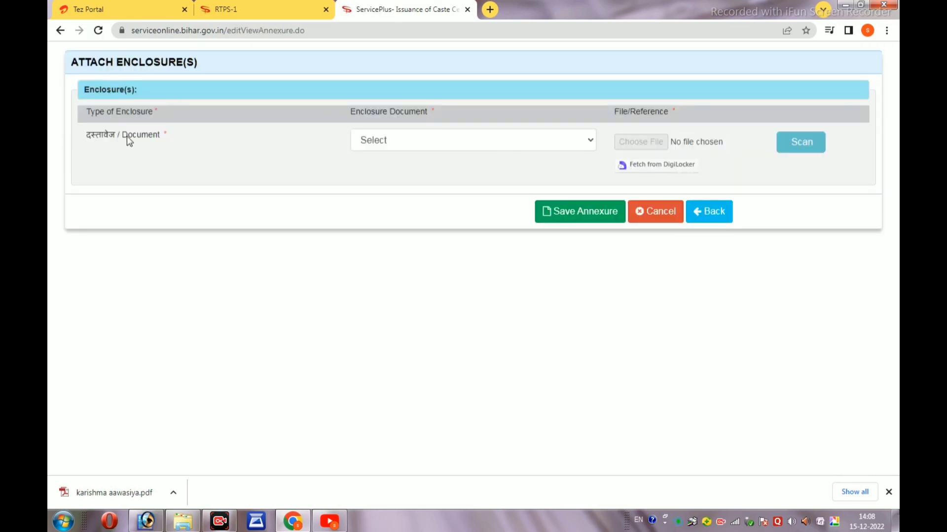
click(436, 143)
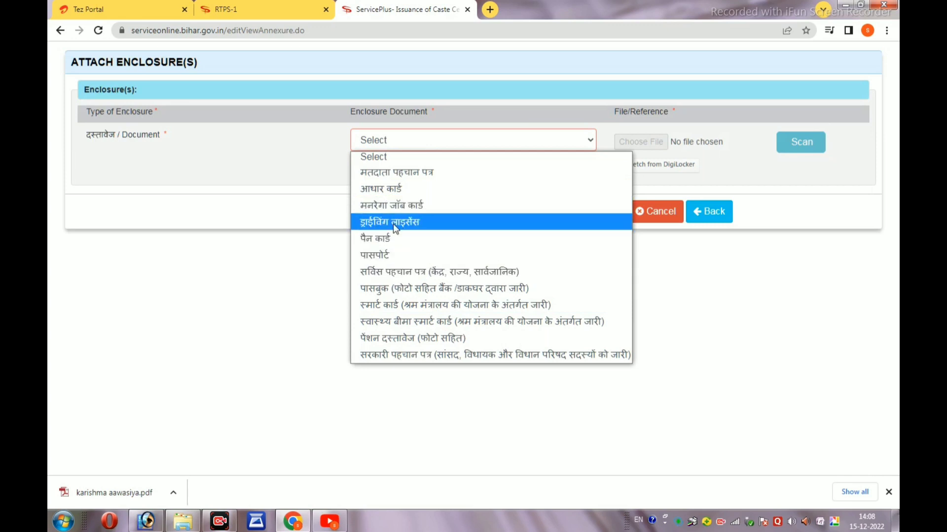
click(389, 192)
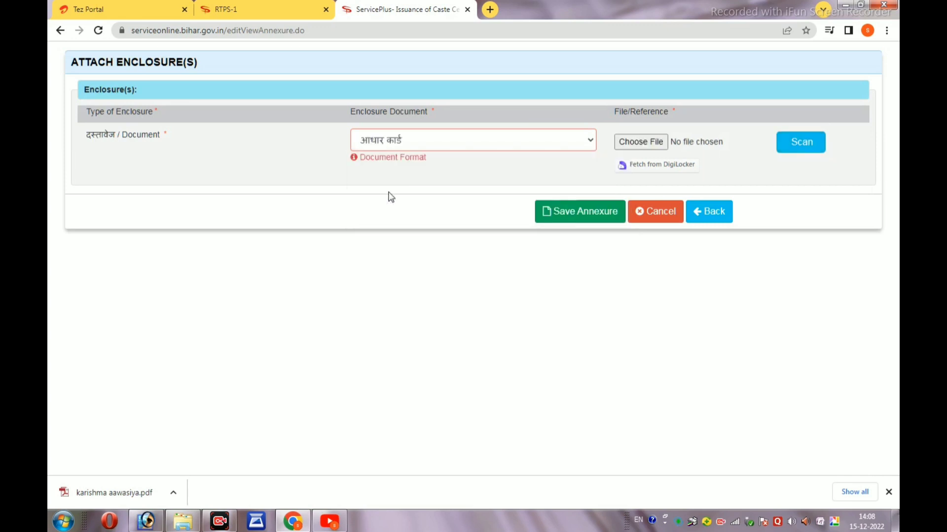
click(636, 143)
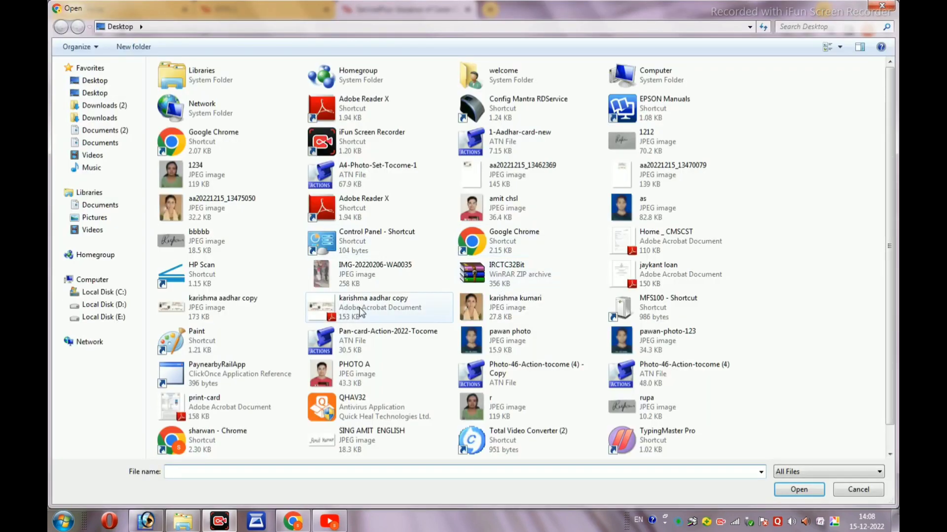
double_click(360, 310)
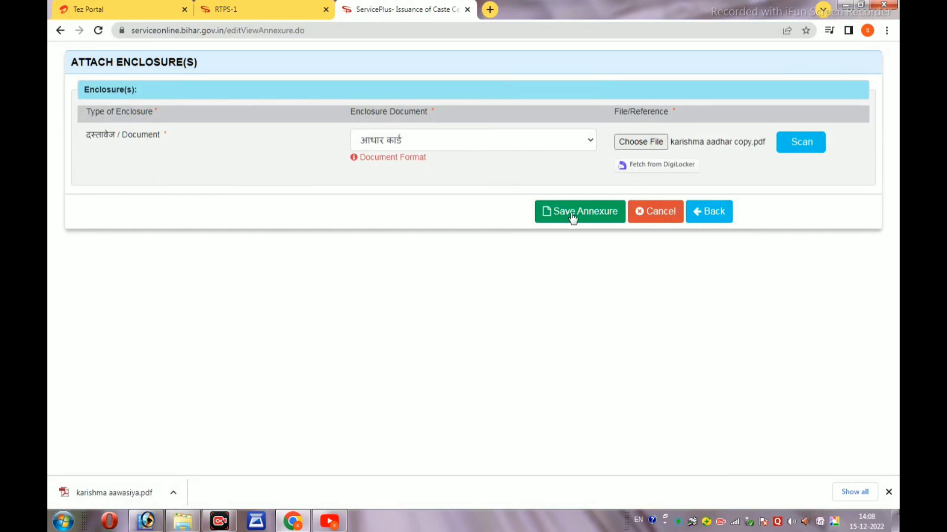
click(587, 209)
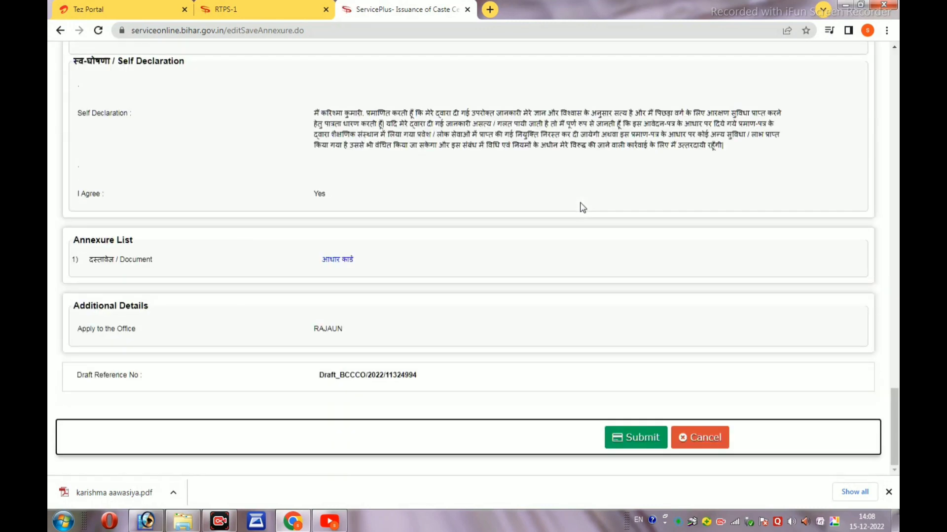
Review the application preview with its annexure list and submit the application.
scroll(494, 281, up, 10)
scroll(497, 275, up, 15)
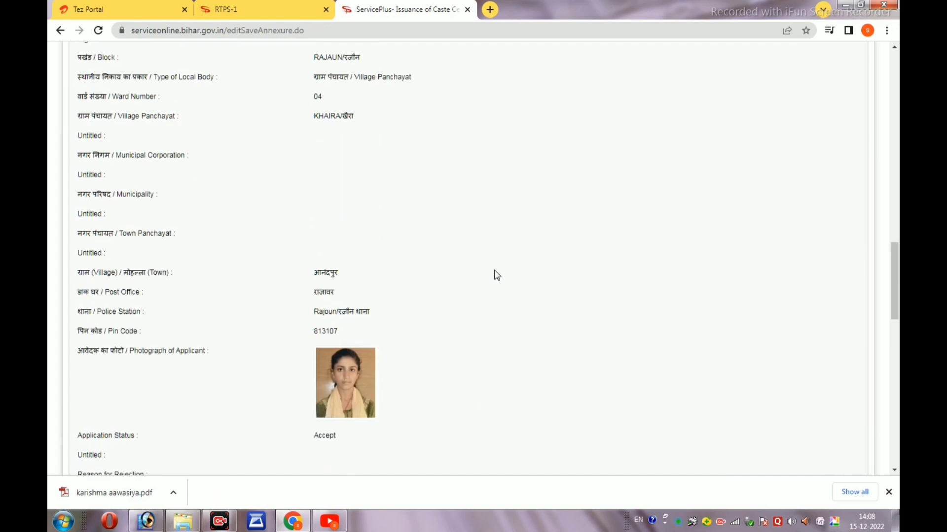
scroll(493, 262, up, 3)
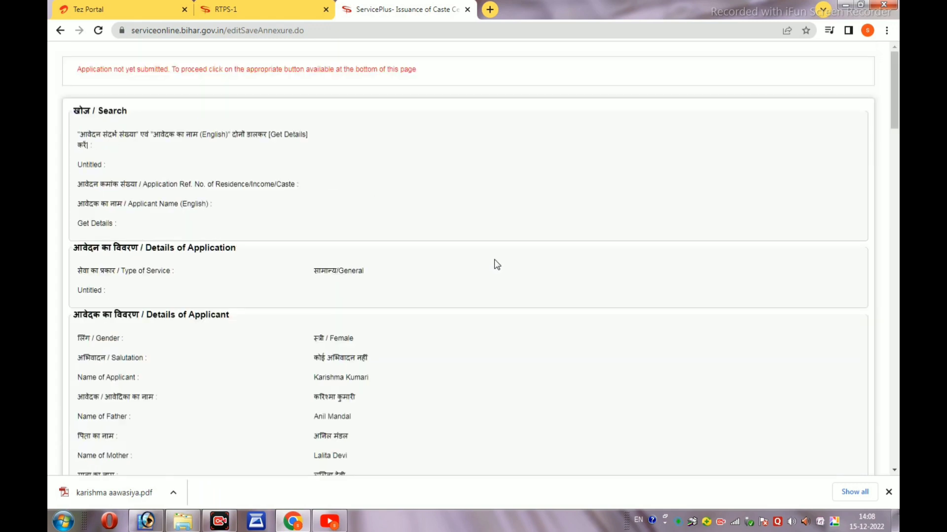
scroll(494, 263, down, 12)
scroll(496, 265, down, 20)
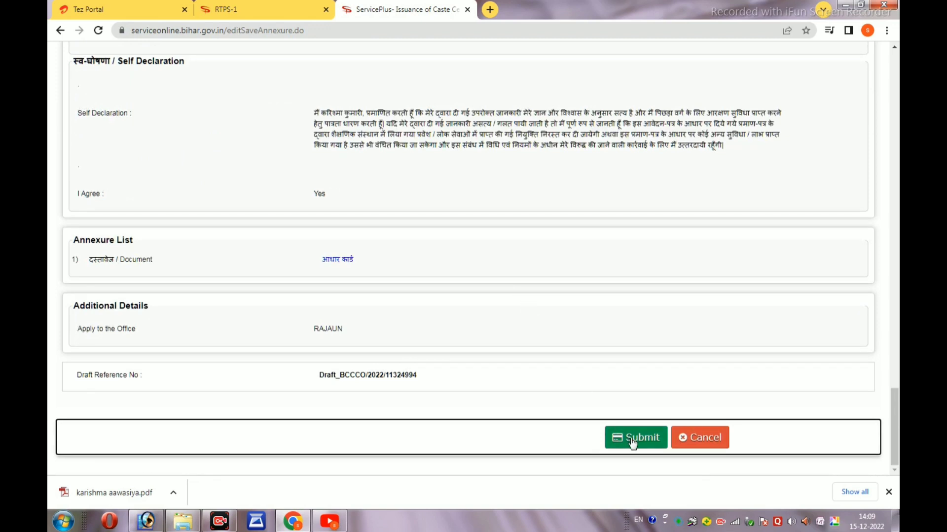
click(635, 440)
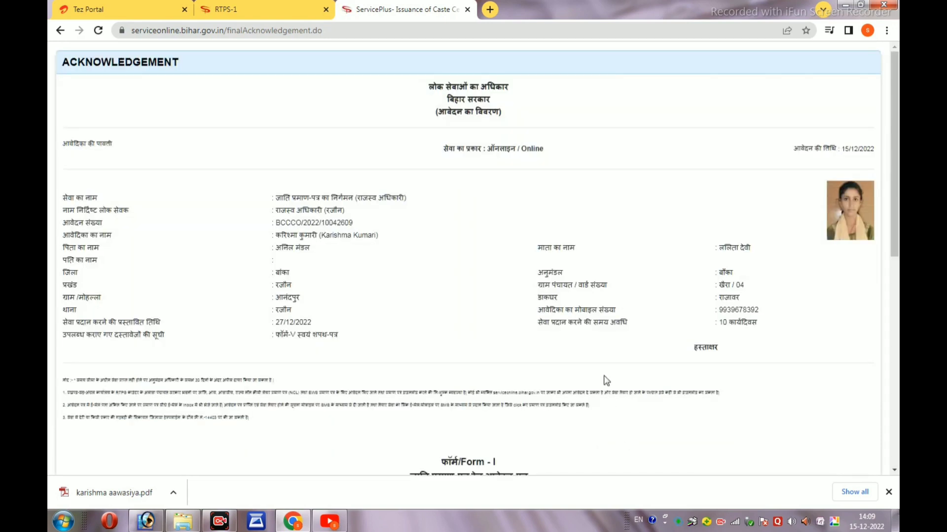
Check the application acknowledgement, export it to PDF and open the downloaded file.
scroll(586, 308, down, 9)
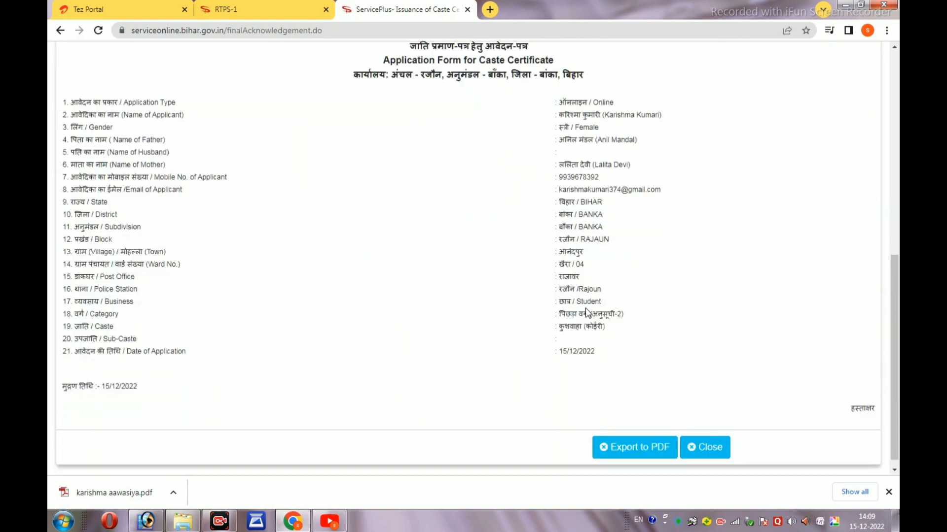
scroll(591, 362, up, 10)
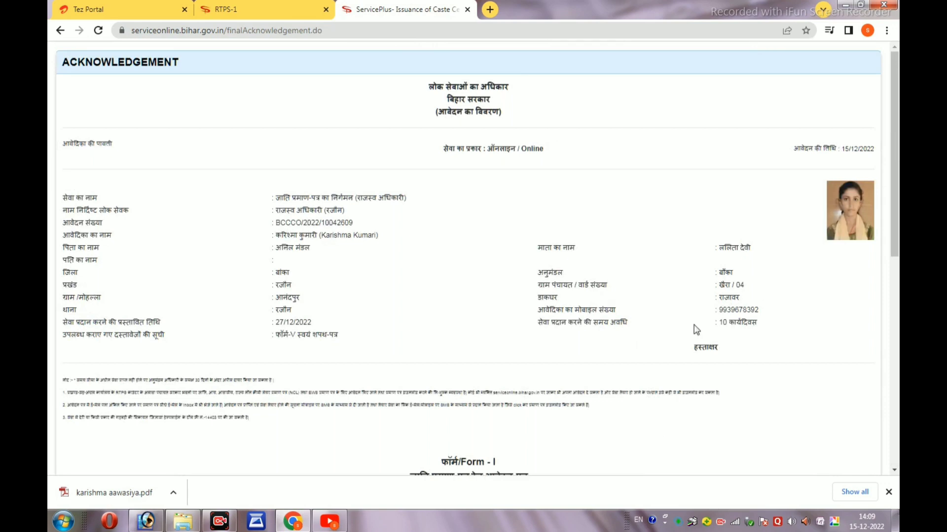
scroll(694, 322, down, 10)
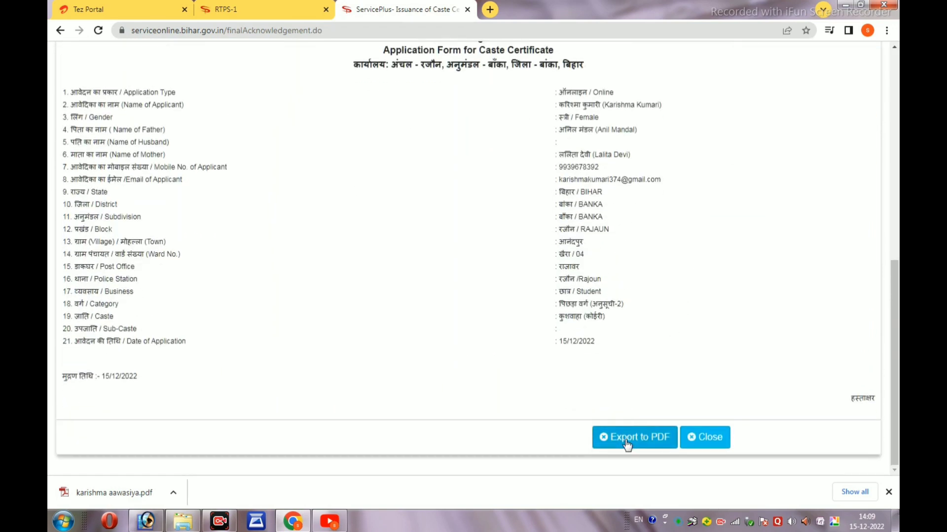
click(641, 444)
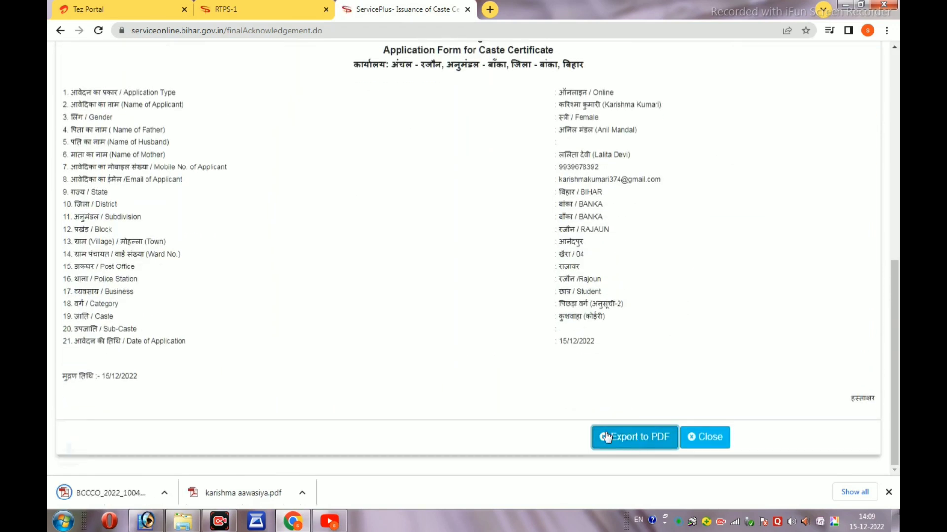
click(174, 492)
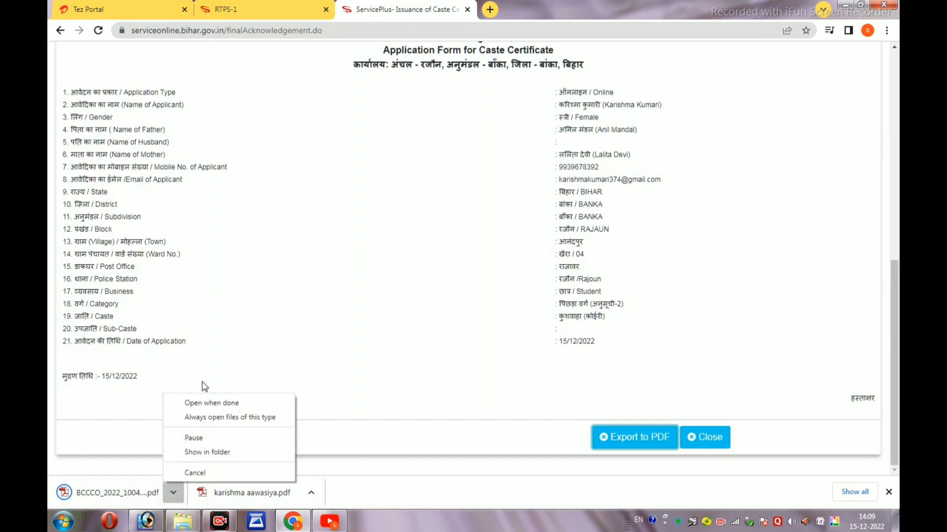
click(209, 402)
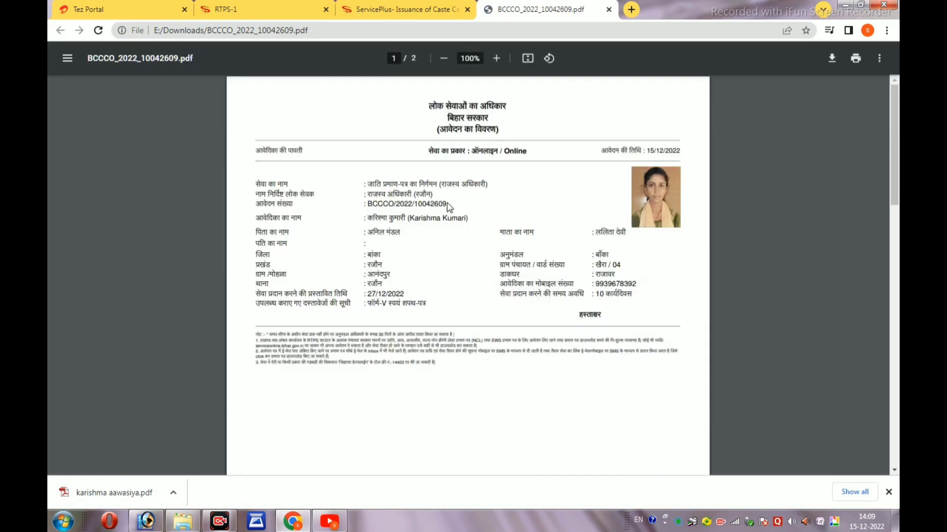
Set up printing of the acknowledgement PDF on the EPSON L3250 Series printer in Color.
scroll(585, 269, down, 10)
scroll(582, 267, up, 6)
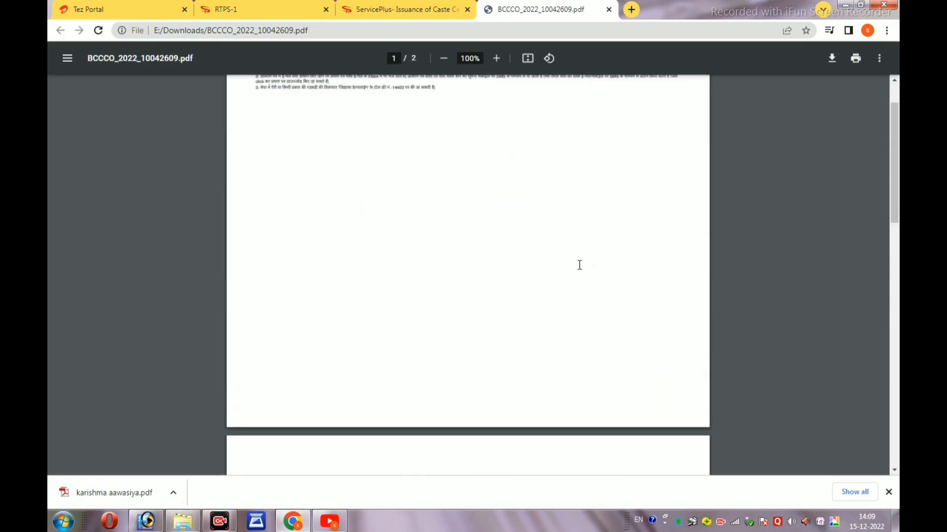
click(855, 59)
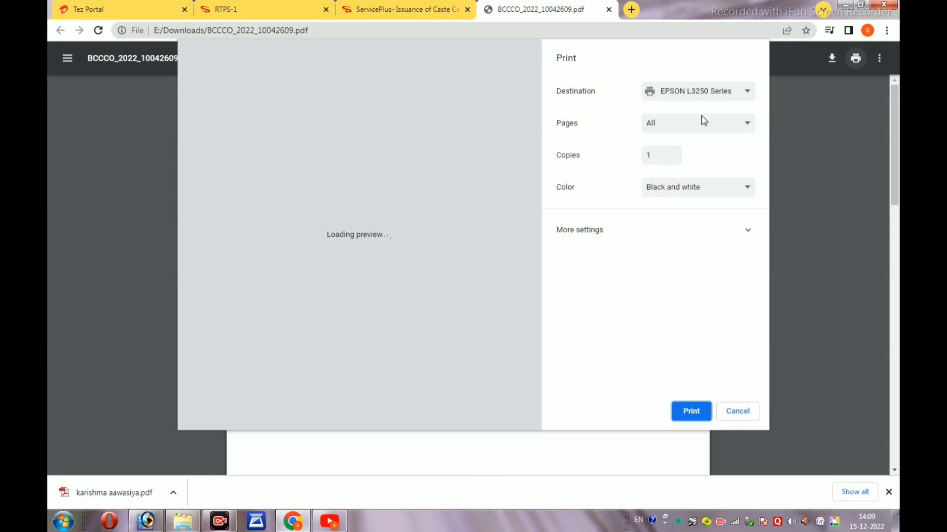
click(723, 91)
click(723, 91)
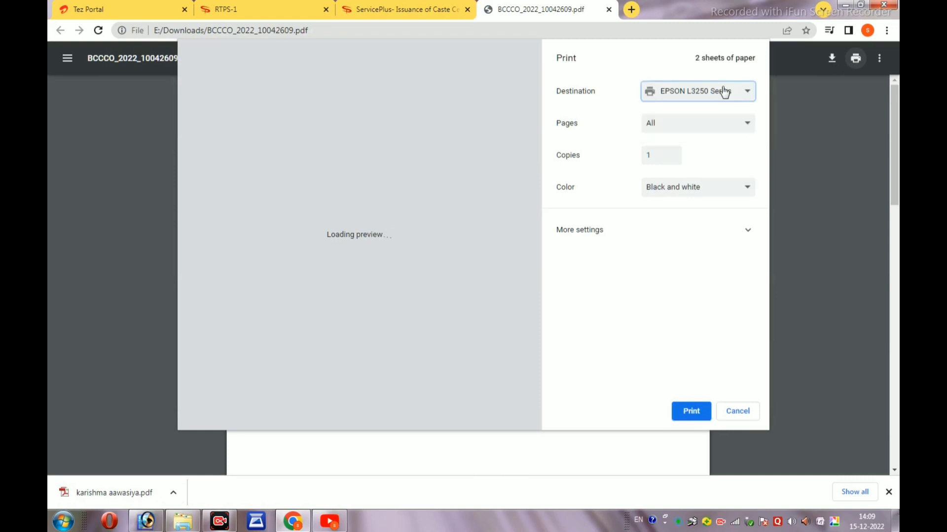
click(723, 91)
click(690, 107)
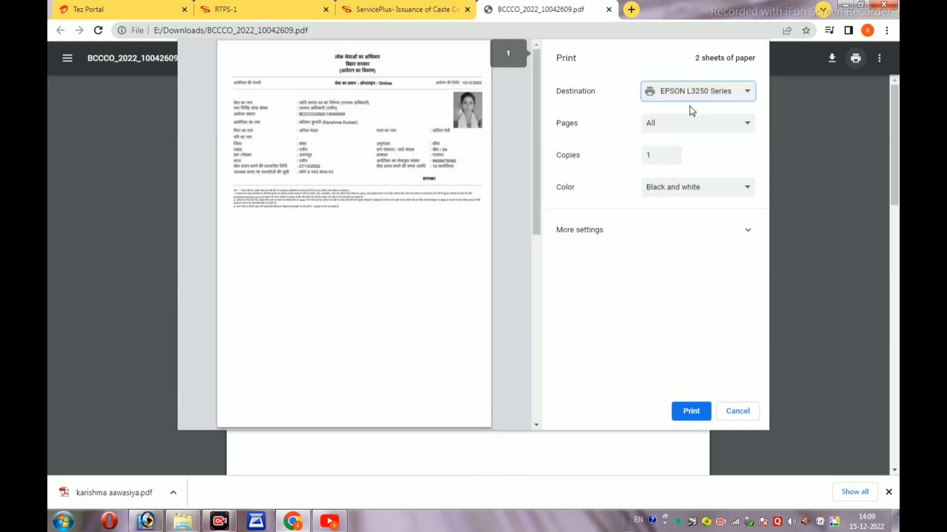
click(706, 193)
click(693, 212)
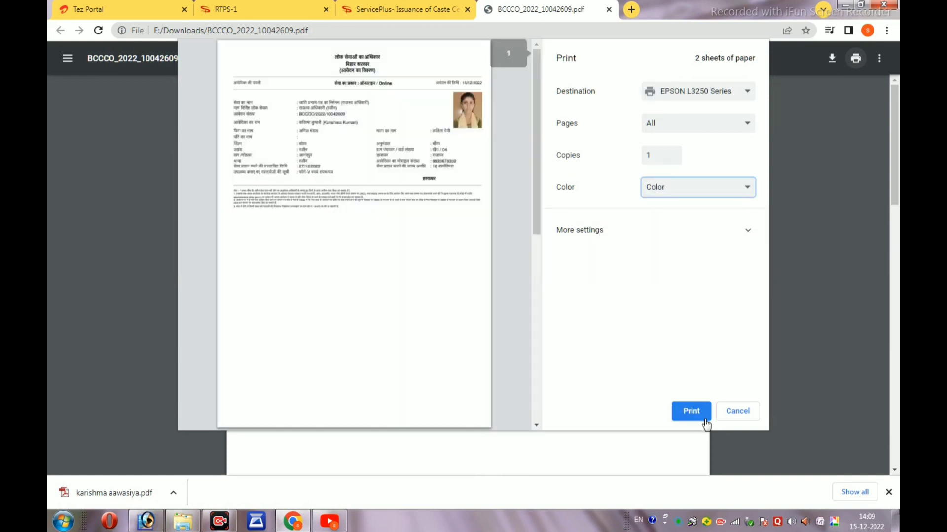